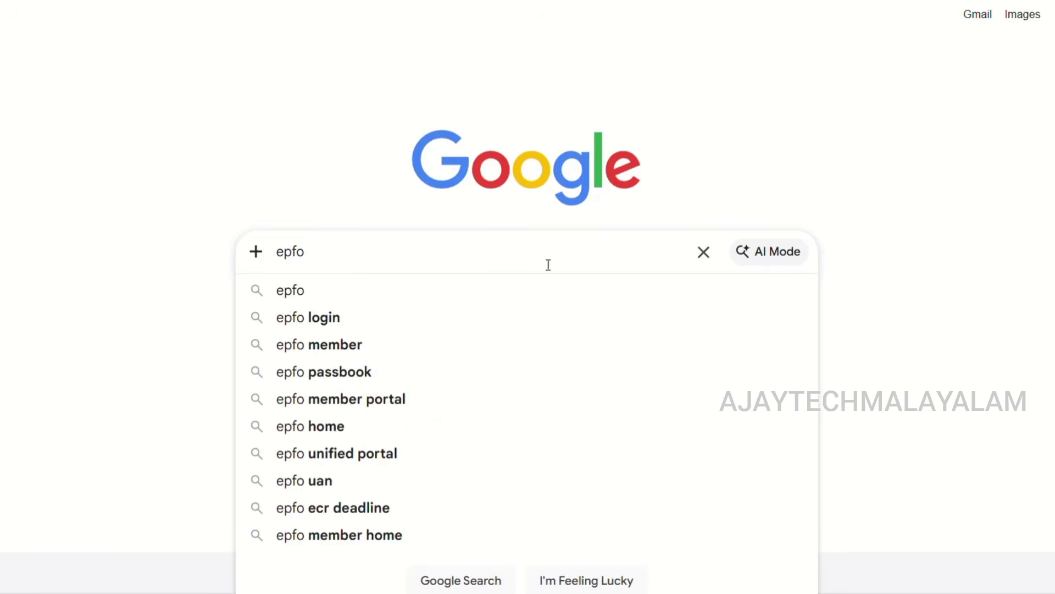
# Step: Search for epfo, open the official EPFO site's KYC Updation (Member) portal and dismiss its security notice
pyautogui.press('Return')
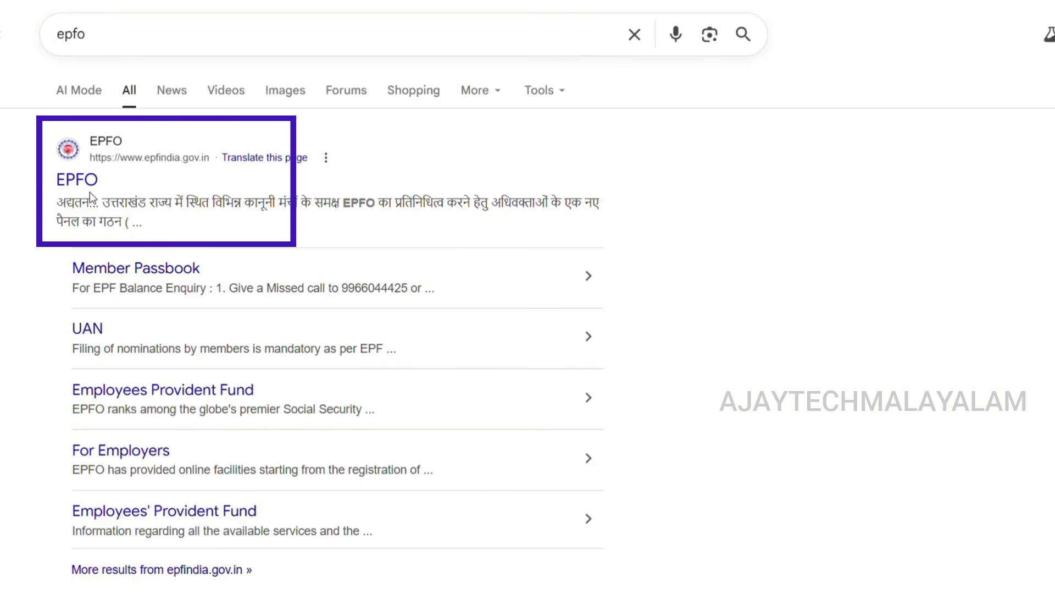
pyautogui.click(141, 168)
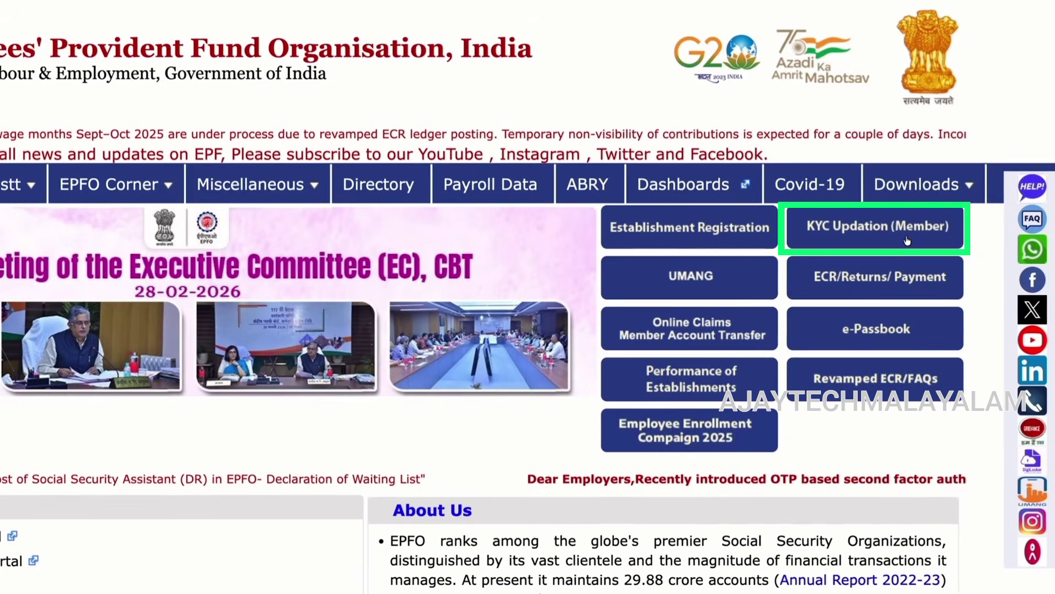
pyautogui.click(907, 241)
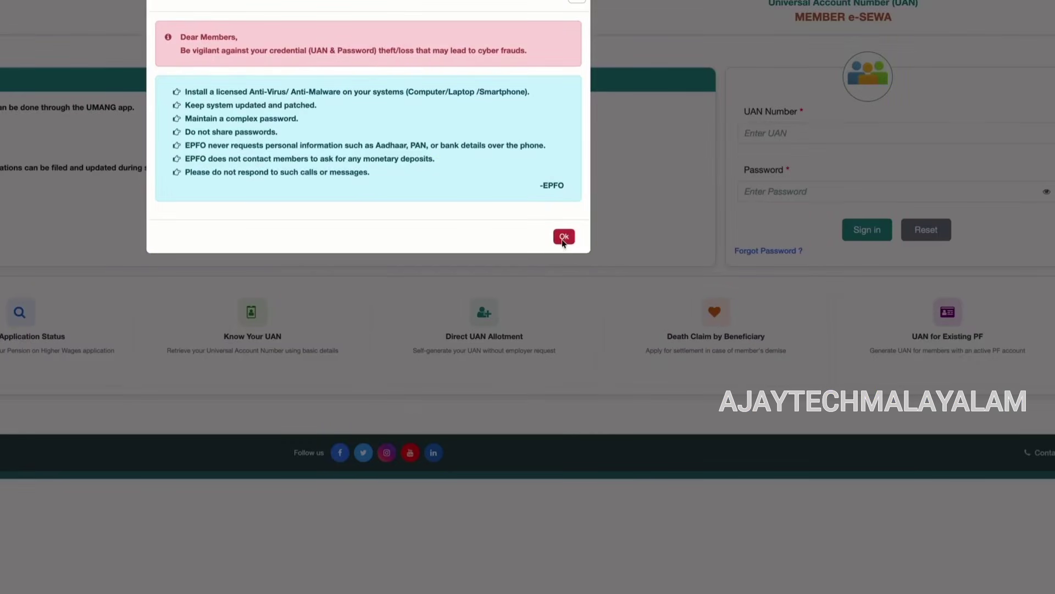
pyautogui.click(563, 237)
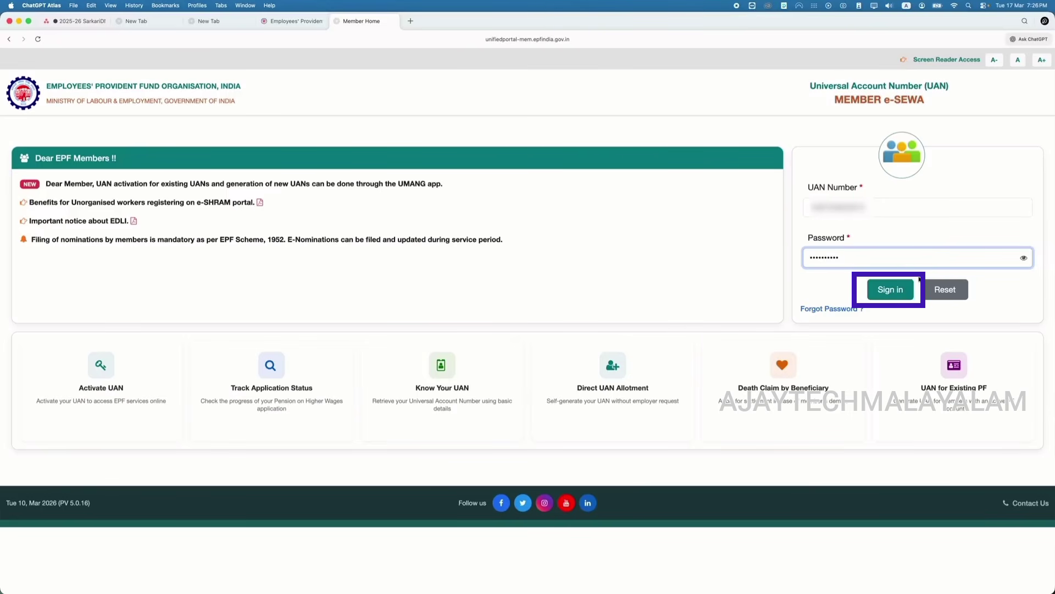
# Step: Sign in to the member portal with the filled-in UAN credentials and submit the six-digit one-time password
pyautogui.click(909, 286)
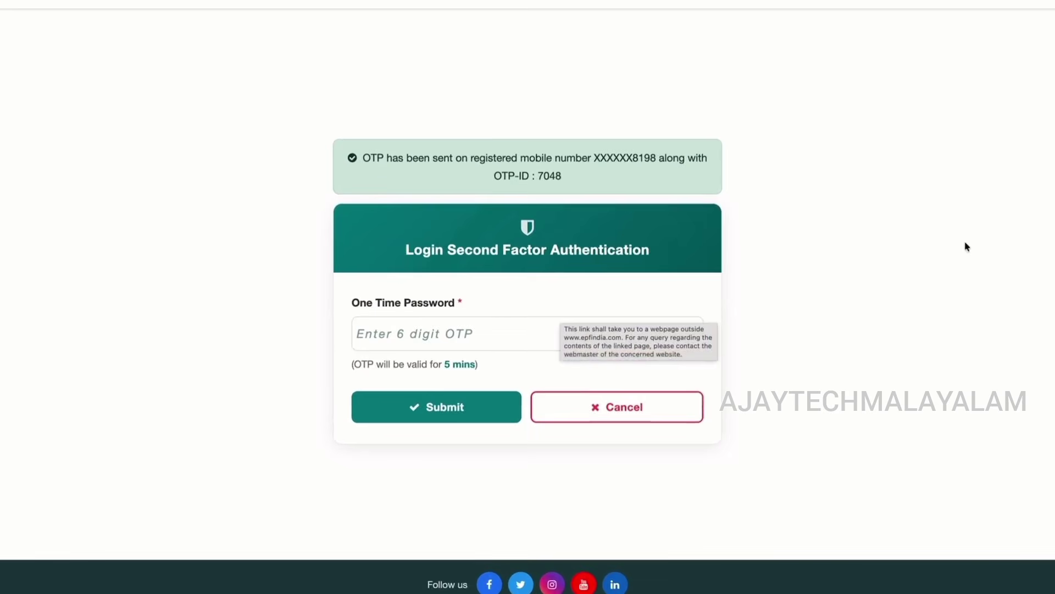
pyautogui.click(535, 333)
pyautogui.write('••••••')
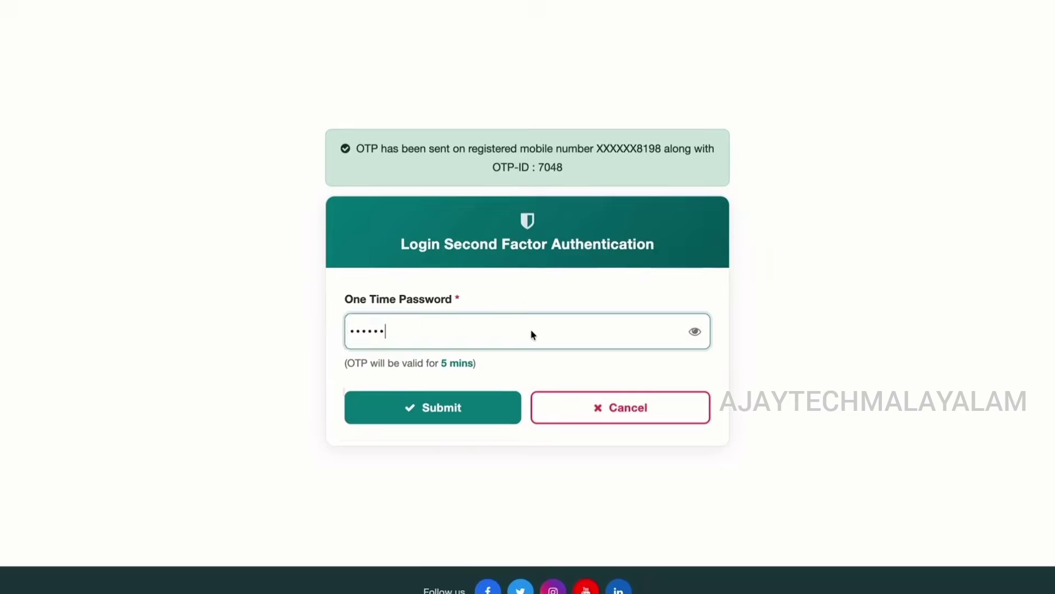
pyautogui.click(472, 407)
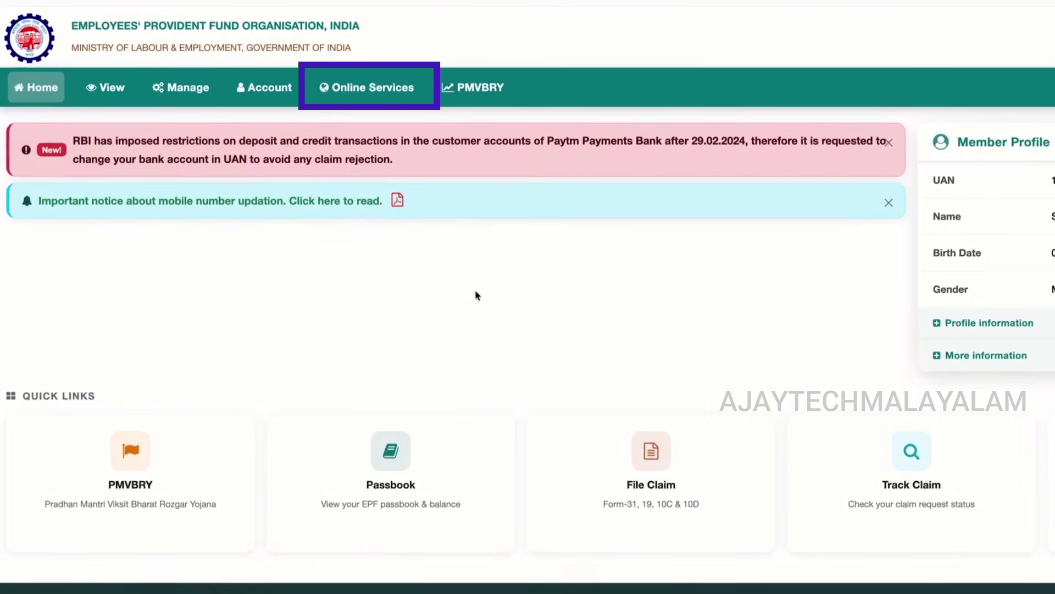
# Step: Open the online claim service for Form-31, 19, 10C & 10D
pyautogui.click(375, 89)
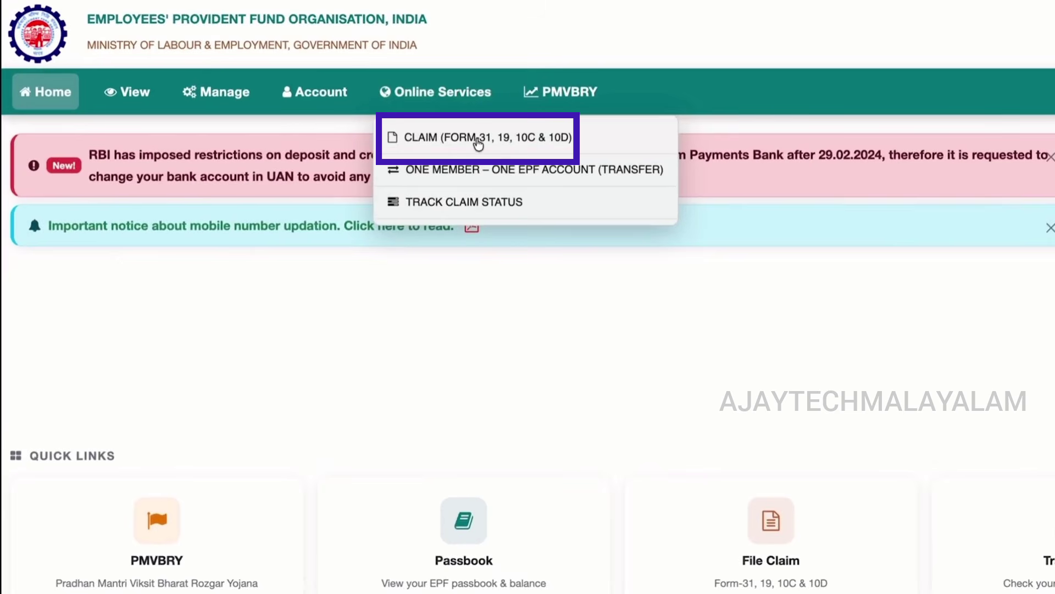
pyautogui.click(479, 142)
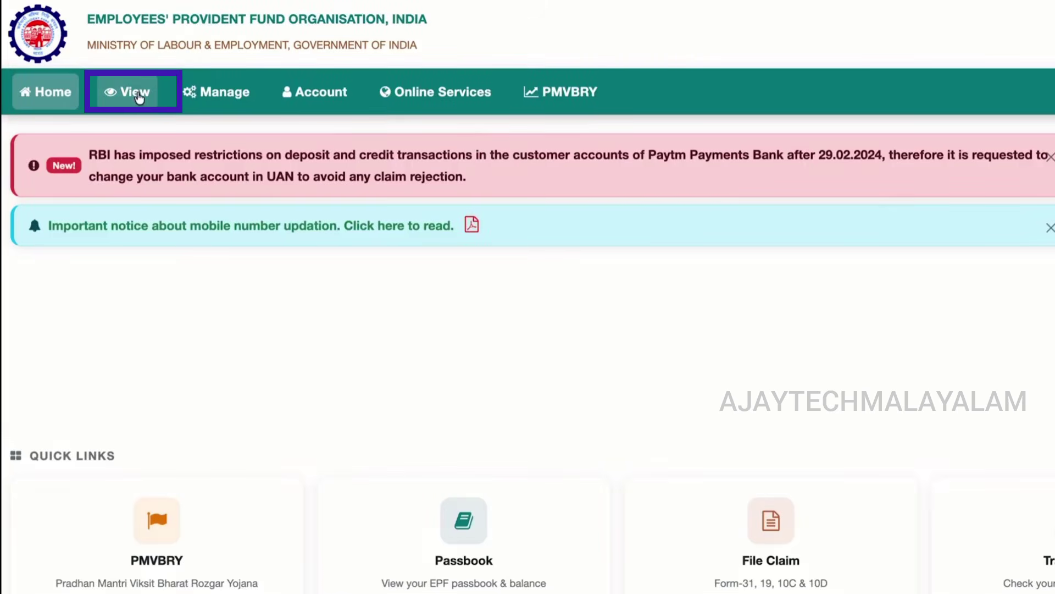
# Step: View the member's service history
pyautogui.click(138, 97)
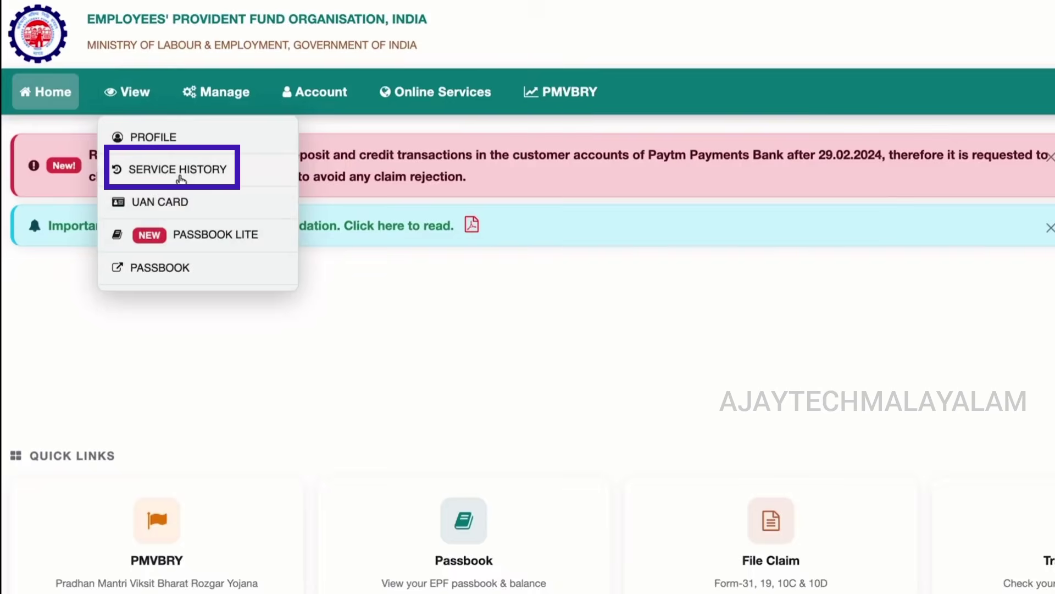
pyautogui.click(180, 176)
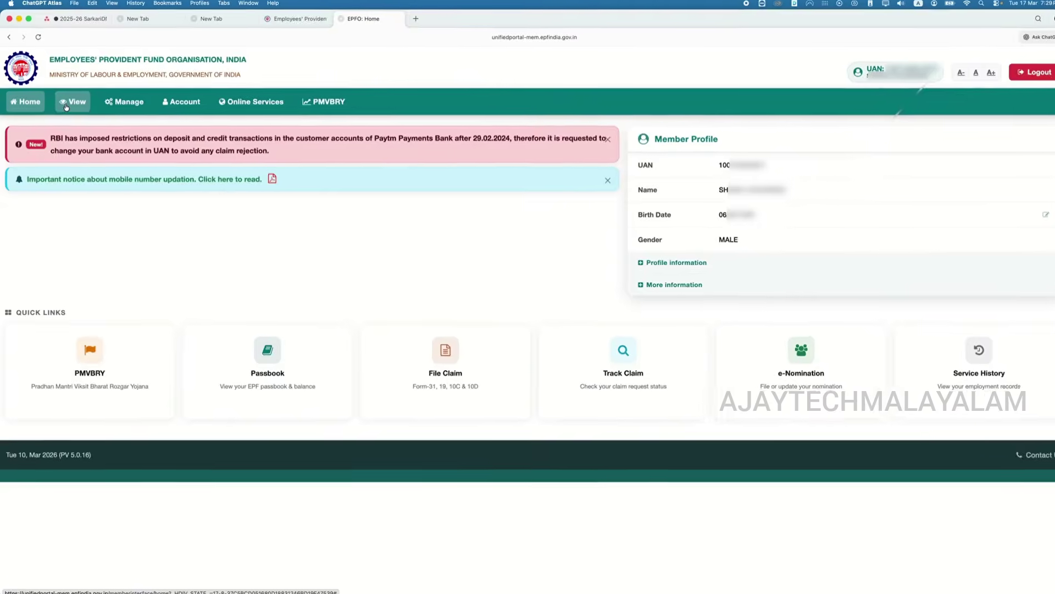
# Step: Open Passbook Lite and display the passbook for the second listed member ID
pyautogui.click(75, 104)
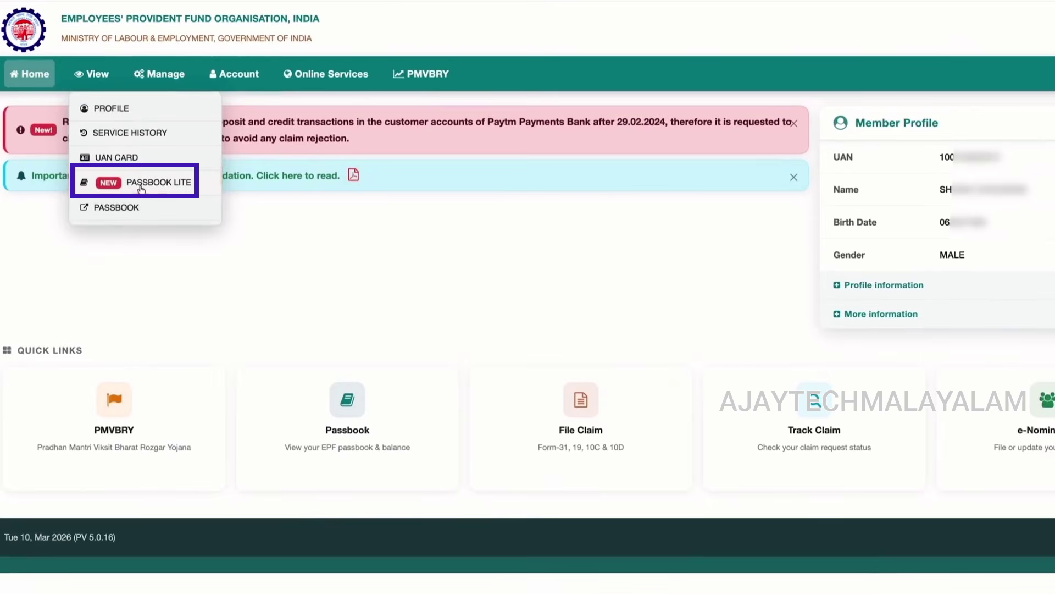
pyautogui.click(140, 187)
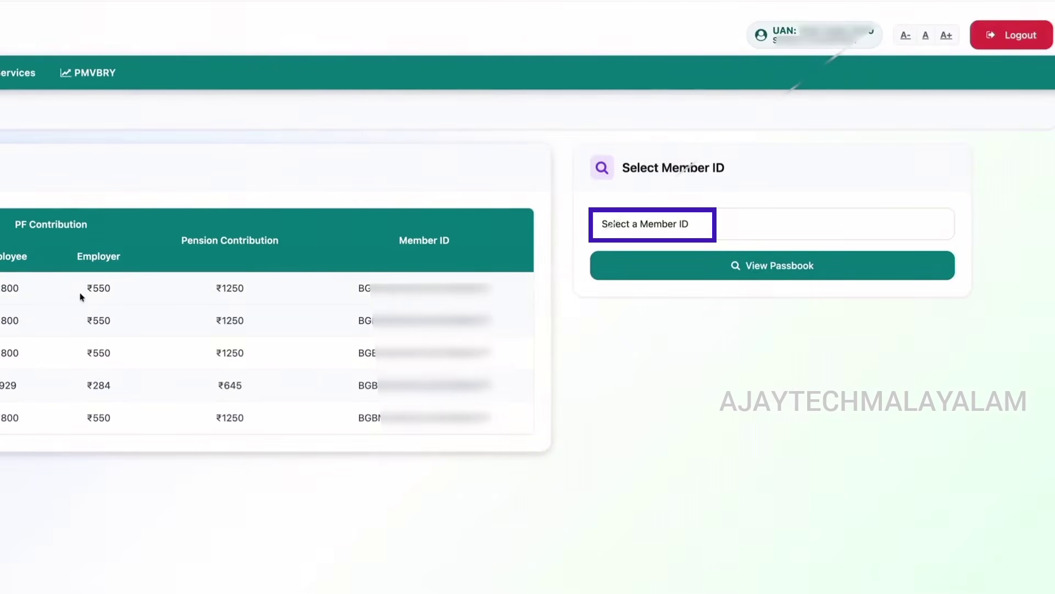
pyautogui.click(717, 223)
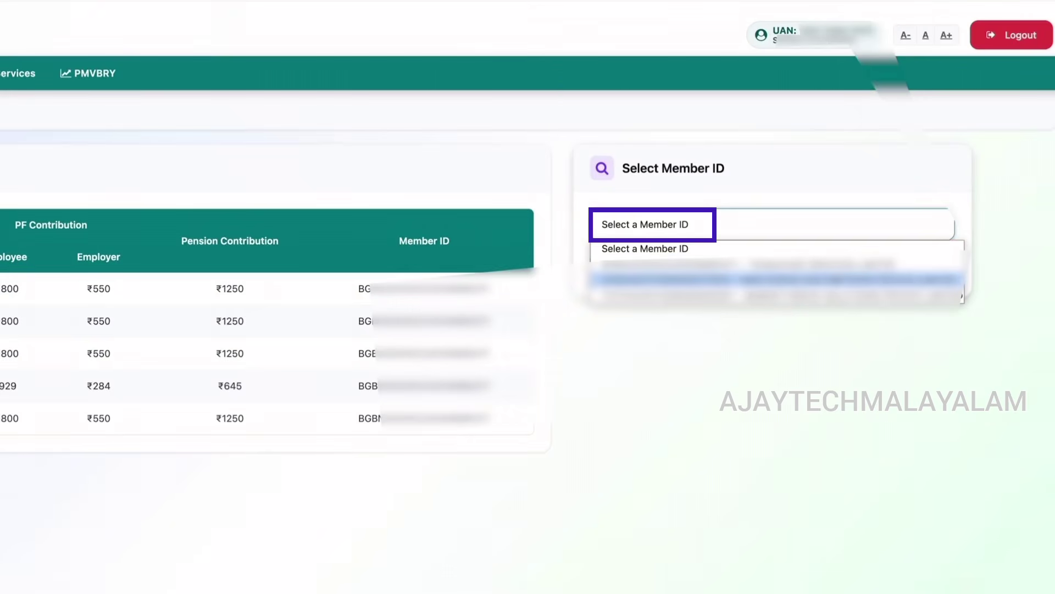
pyautogui.click(828, 279)
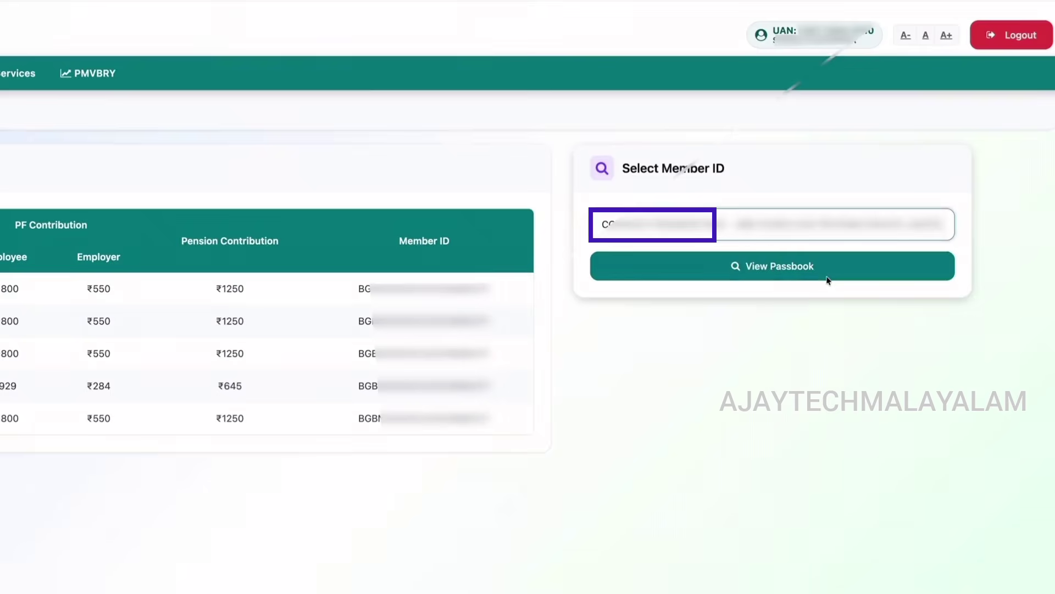
pyautogui.click(787, 274)
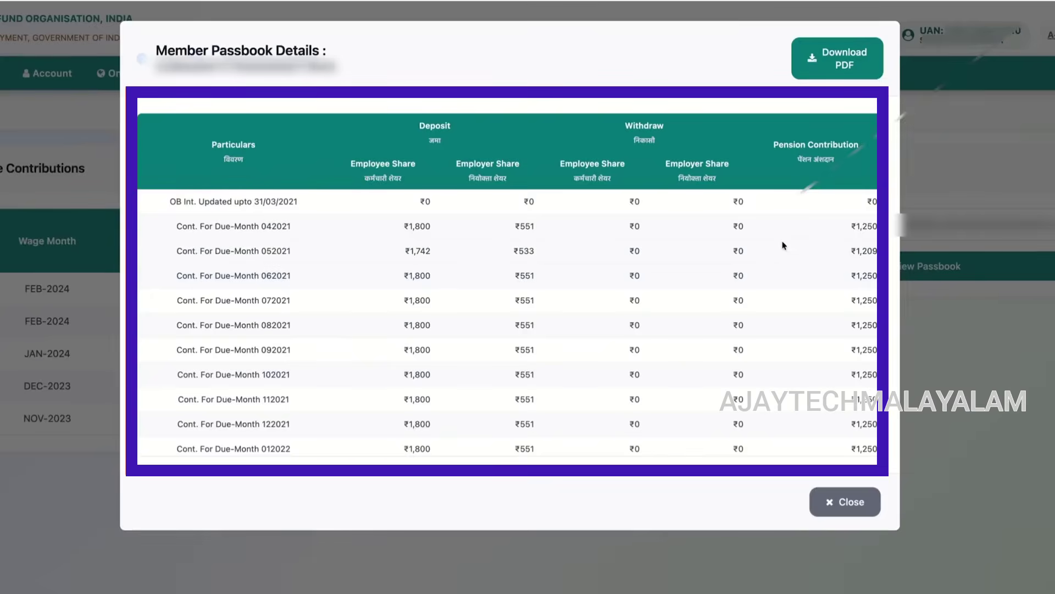
# Step: Review the passbook entries through the closing balance, then download the passbook as a PDF and close its details
pyautogui.scroll(-8, 519, 281)
pyautogui.scroll(8, 522, 283)
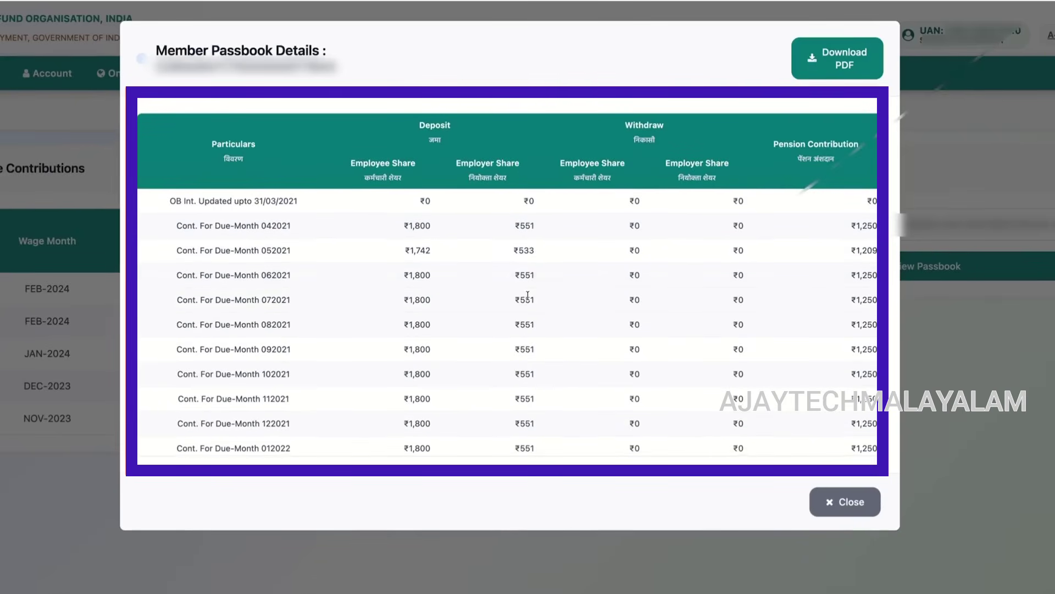
pyautogui.scroll(-7, 524, 292)
pyautogui.scroll(-3, 529, 296)
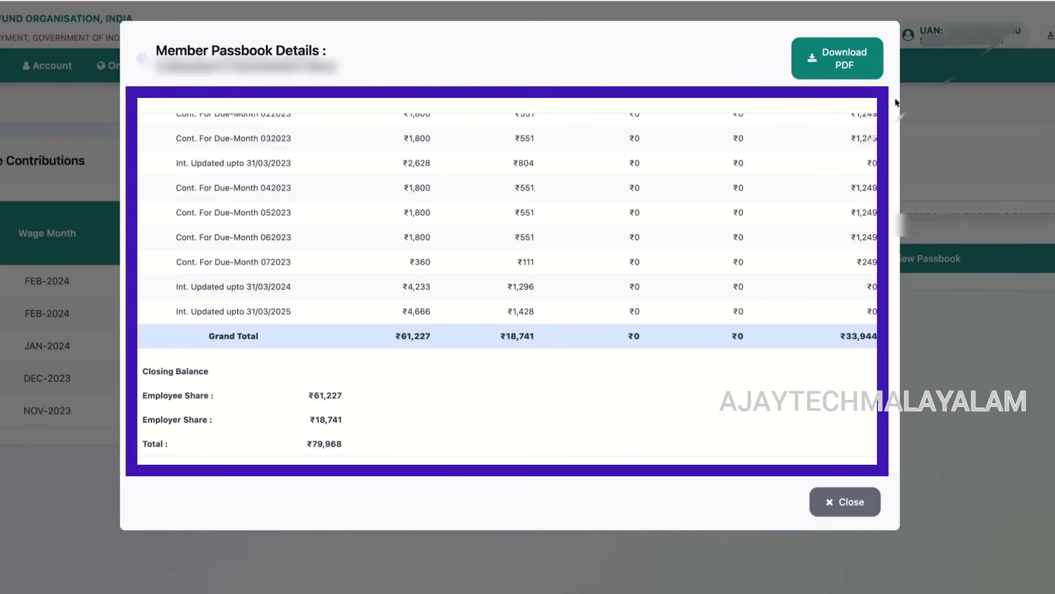
pyautogui.click(841, 58)
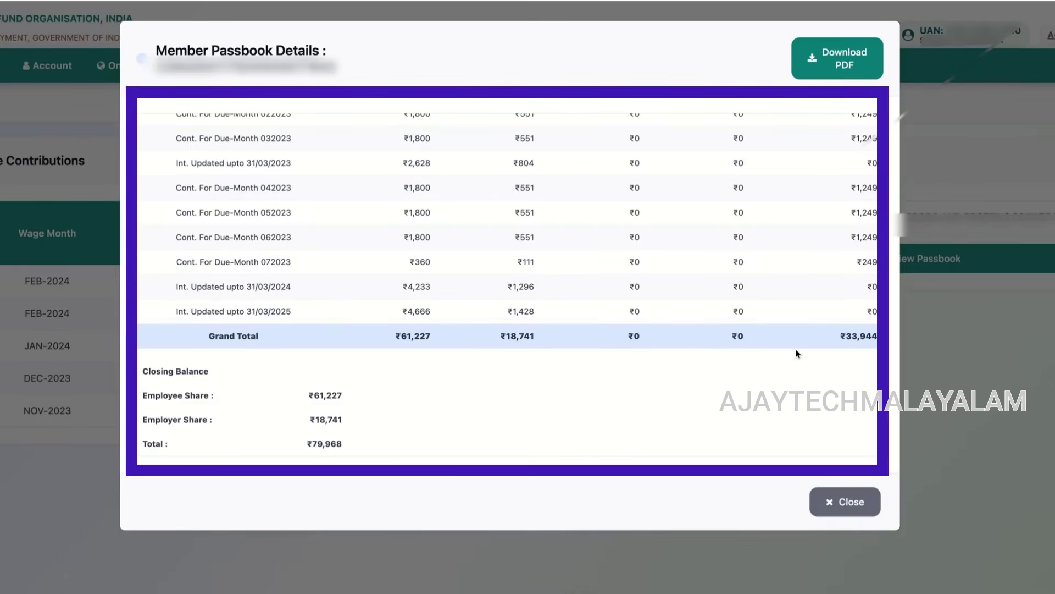
pyautogui.click(850, 511)
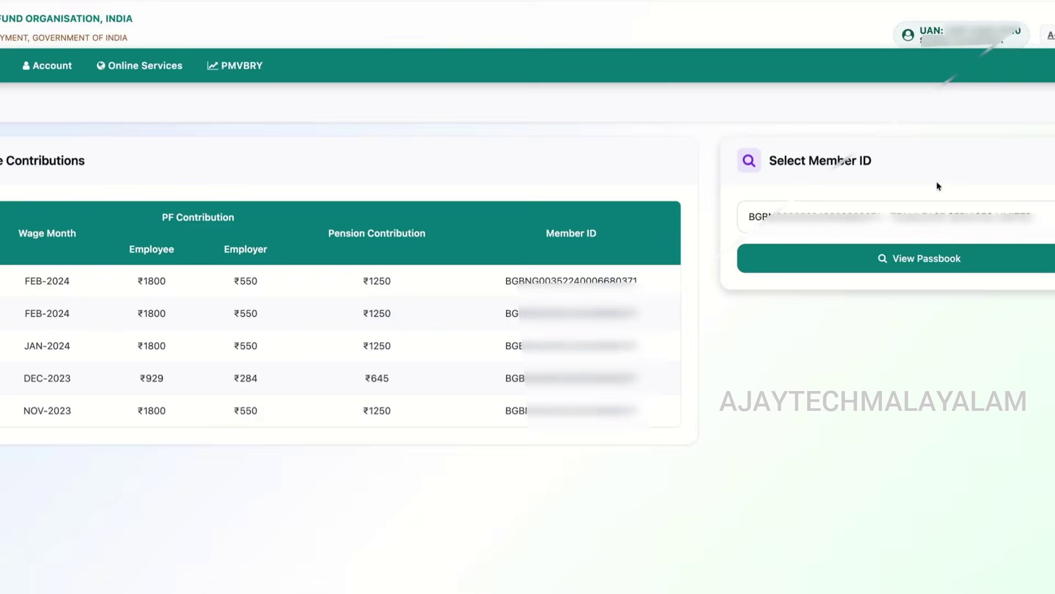
# Step: Display the passbook for the last listed member ID and review its entries down to the end
pyautogui.click(933, 214)
pyautogui.click(931, 295)
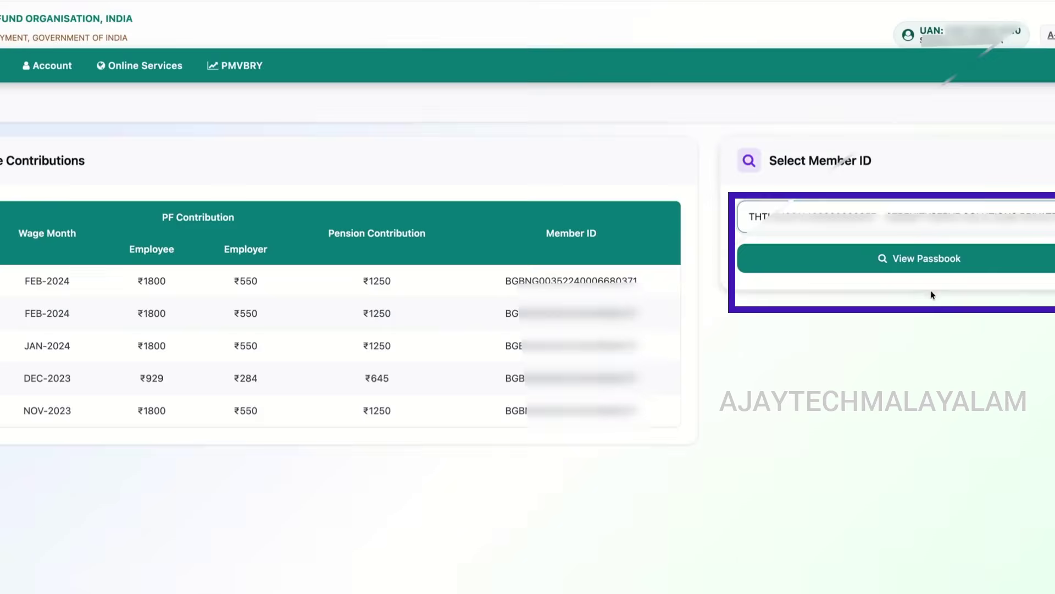
pyautogui.click(882, 265)
pyautogui.scroll(-10, 778, 344)
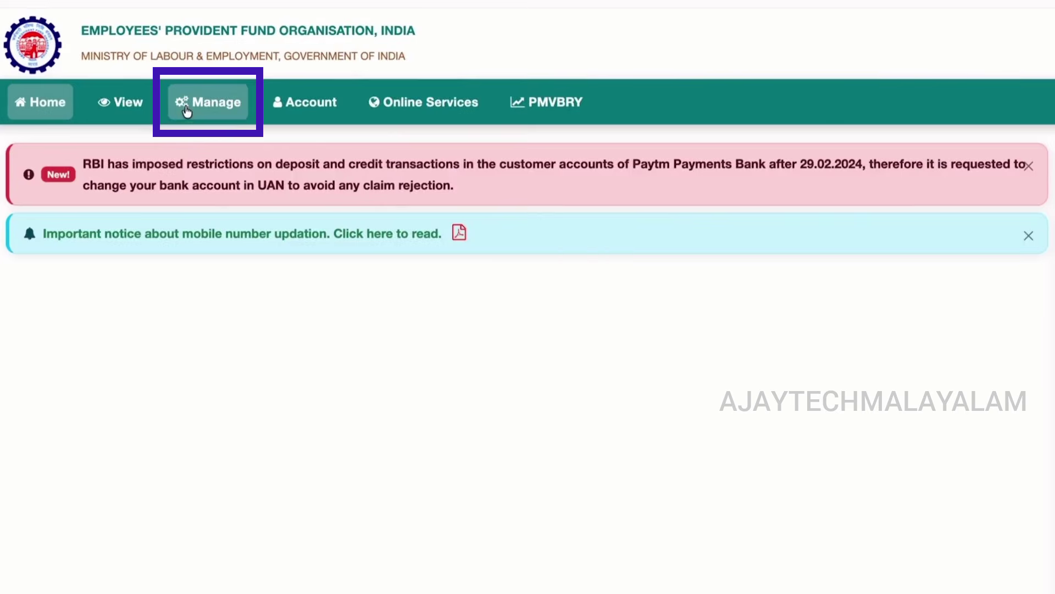
# Step: Open the member's KYC details page
pyautogui.click(187, 110)
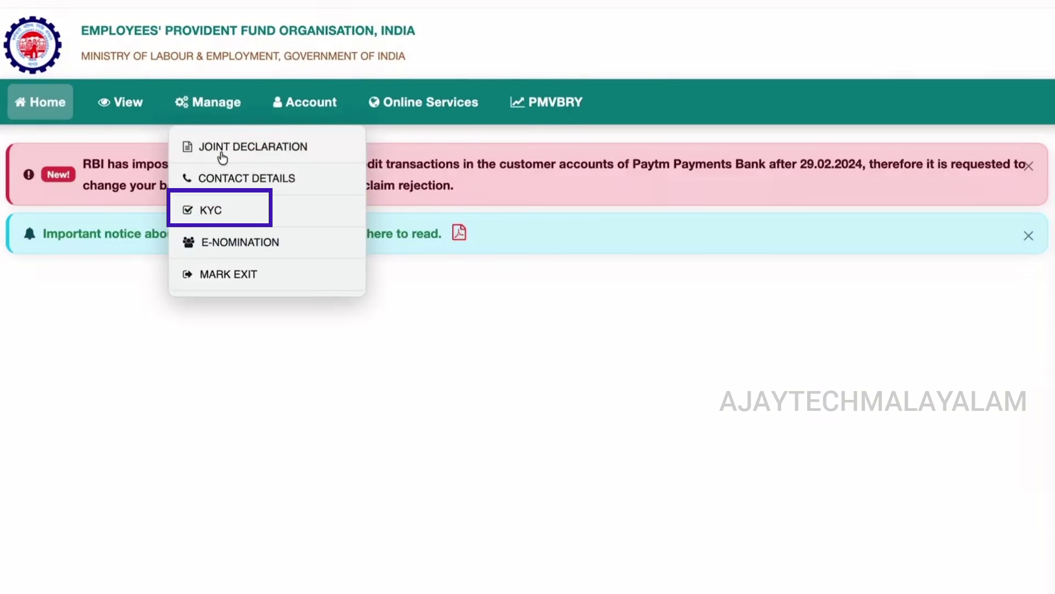
pyautogui.click(210, 210)
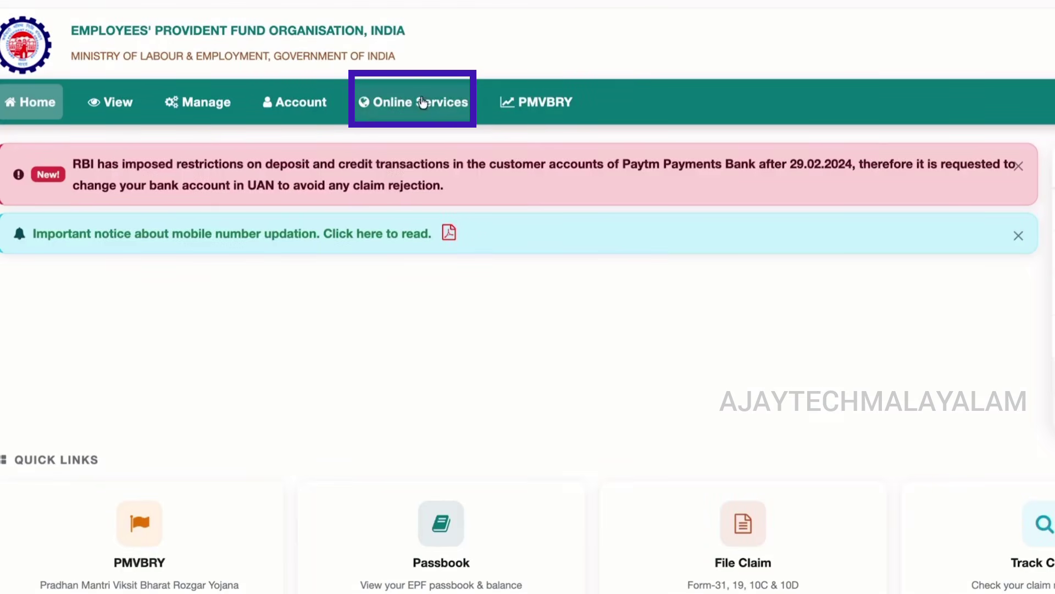
# Step: In the online claim (Form-31, 19, 10C & 10D), verify the UAN-seeded bank account number and agree to the certificate of undertaking
pyautogui.click(422, 103)
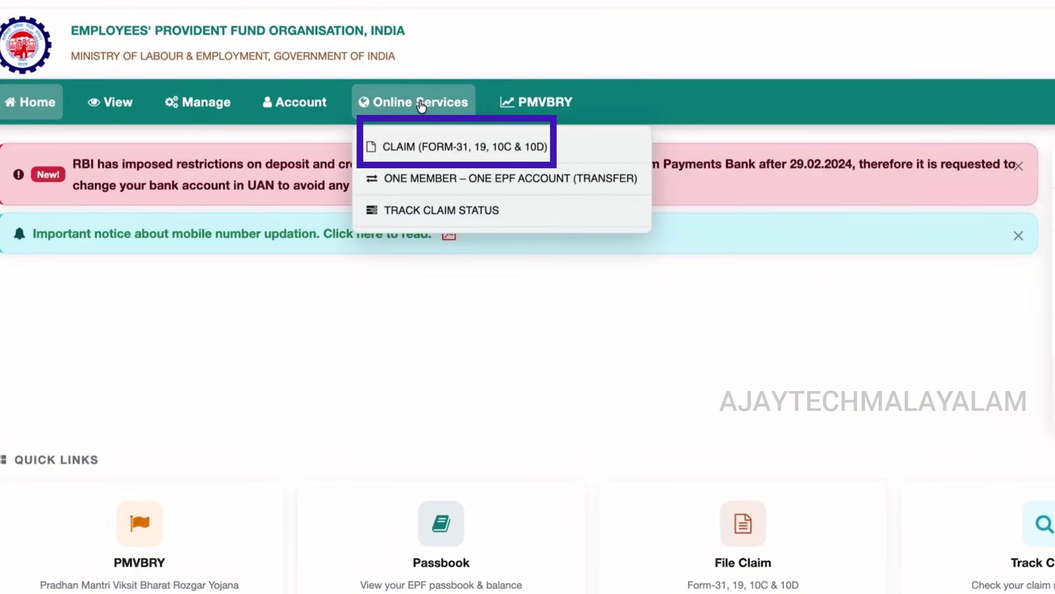
pyautogui.click(454, 151)
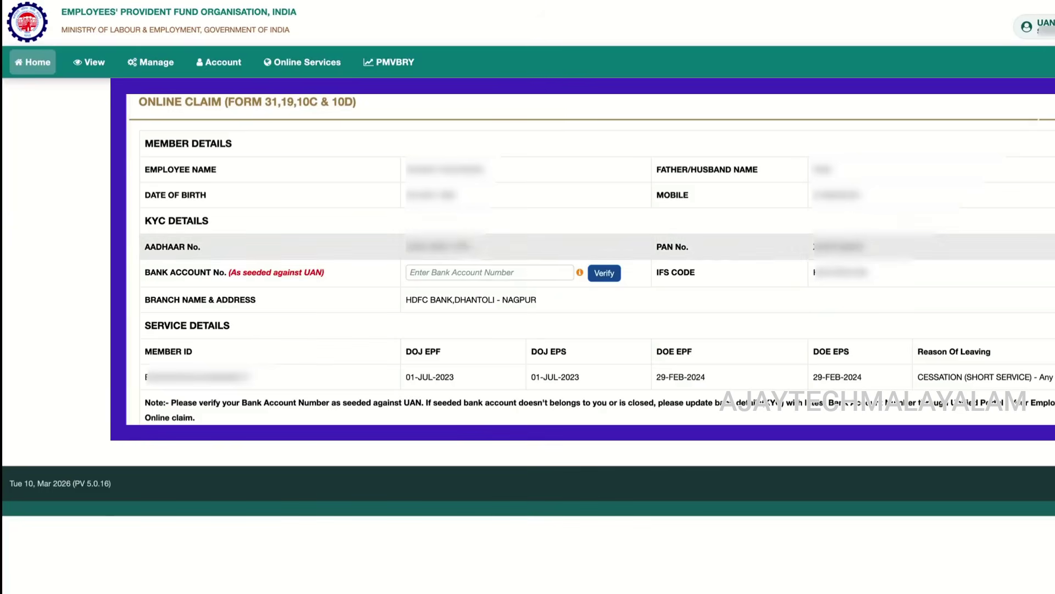
pyautogui.click(445, 270)
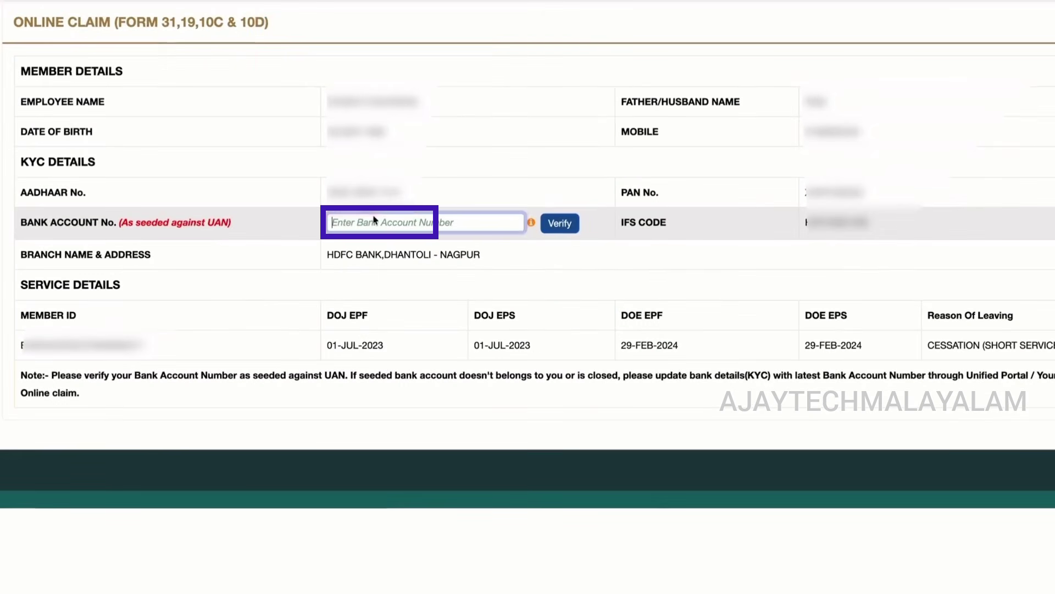
pyautogui.hotkey('ctrl', 'v')
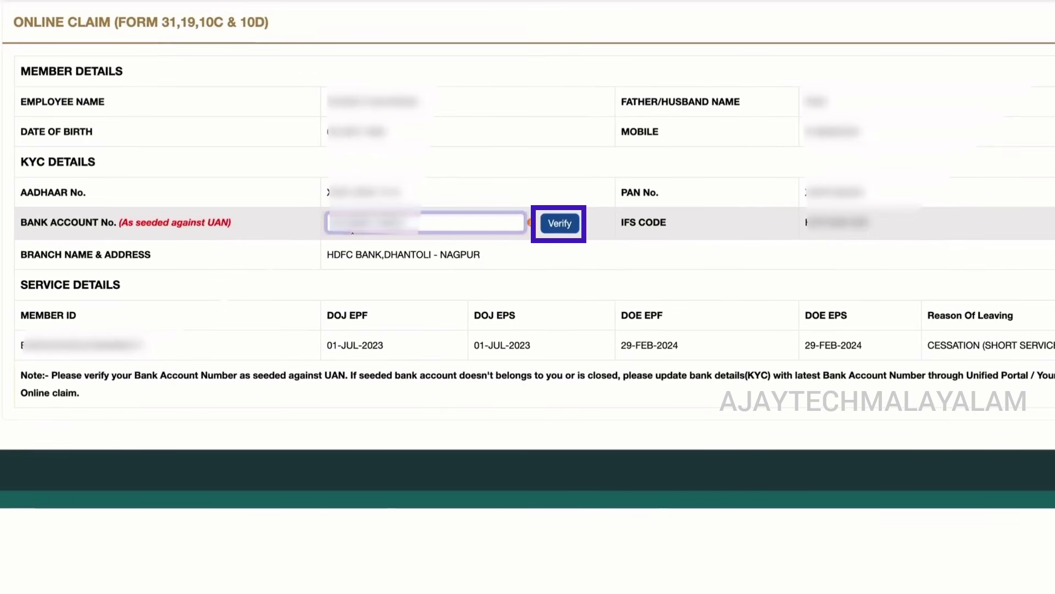
pyautogui.click(569, 230)
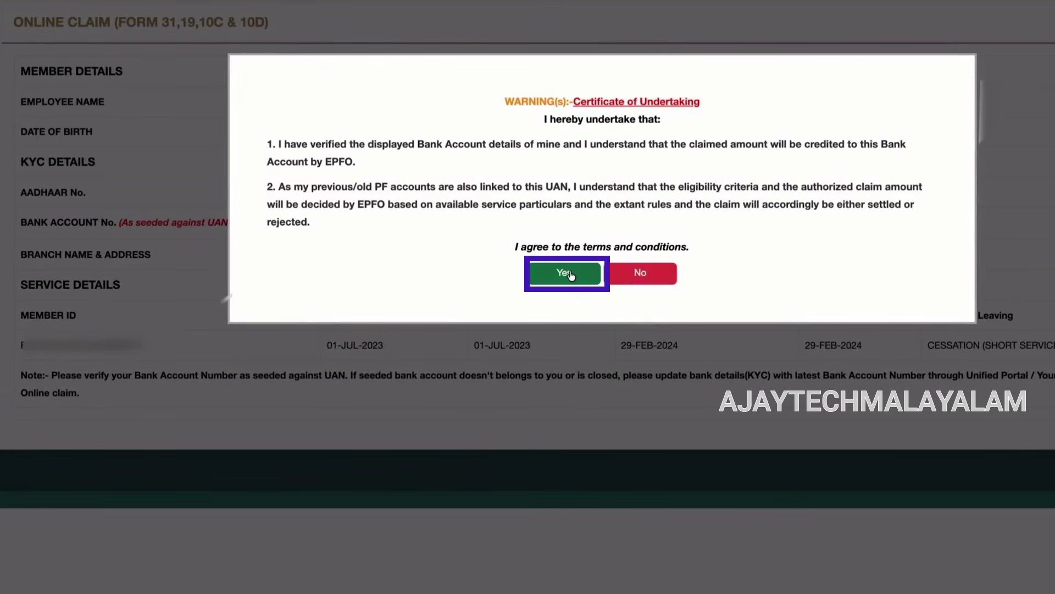
pyautogui.click(570, 274)
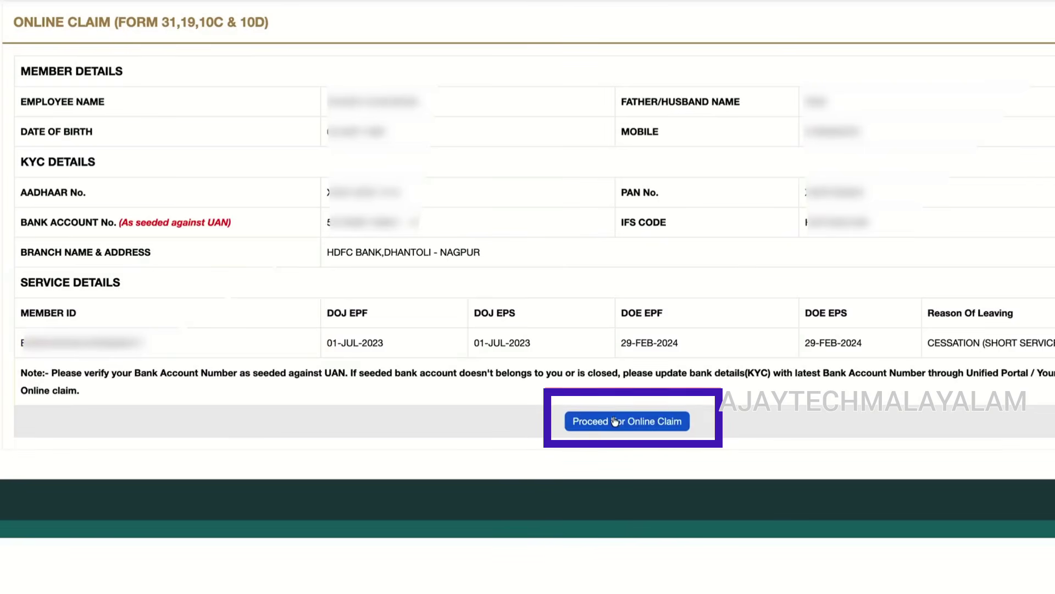
# Step: Proceed for the online claim and apply for ONLY PF WITHDRAWAL (FORM-19)
pyautogui.click(614, 421)
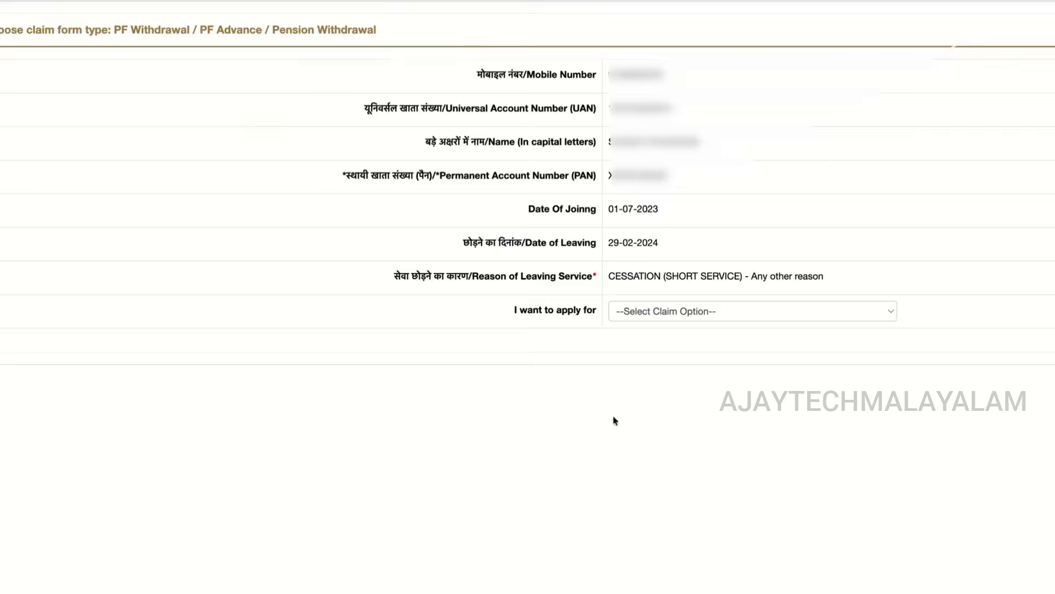
pyautogui.click(715, 307)
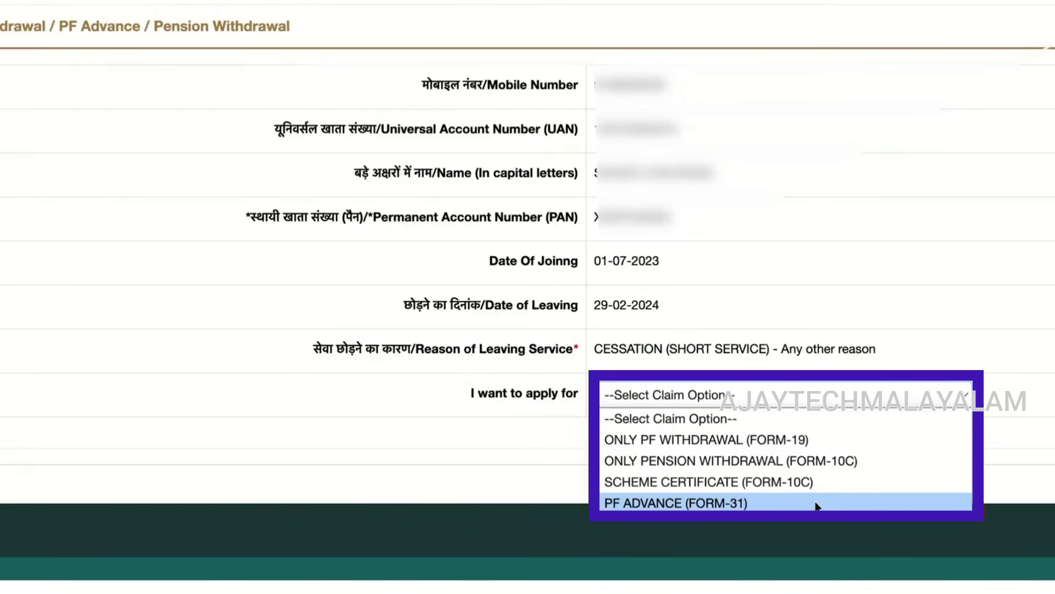
pyautogui.click(816, 442)
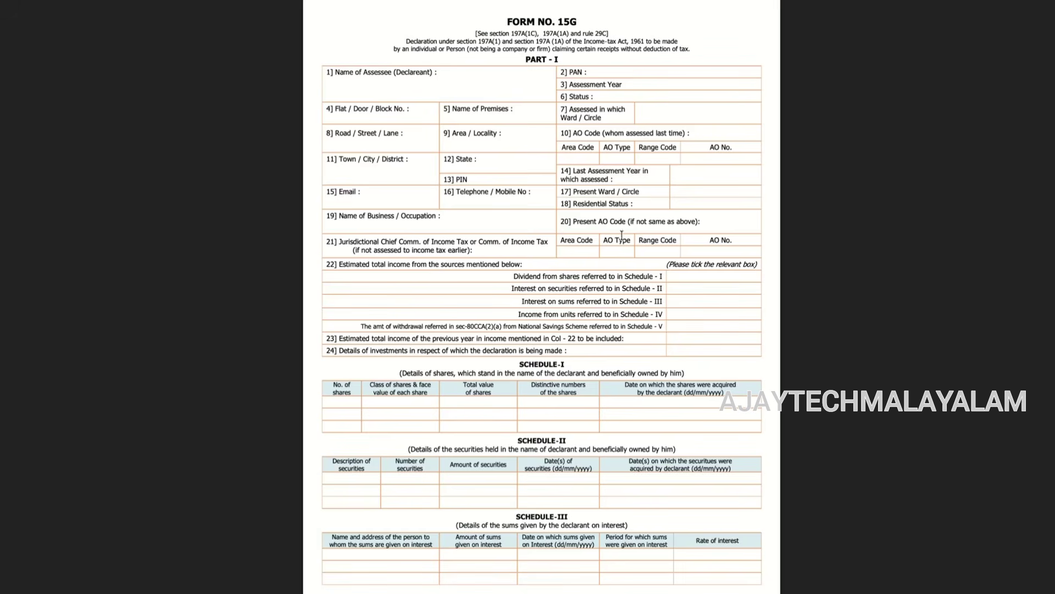
# Step: Examine the blank Form No. 15G, including its schedules, declaration and Part II
pyautogui.scroll(-10, 618, 230)
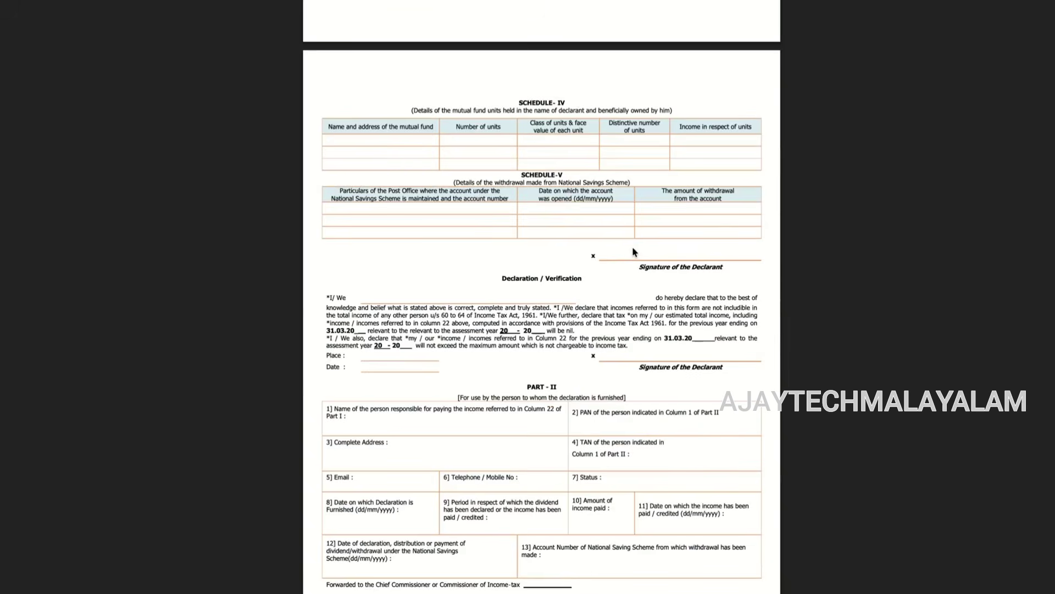
pyautogui.scroll(10, 633, 249)
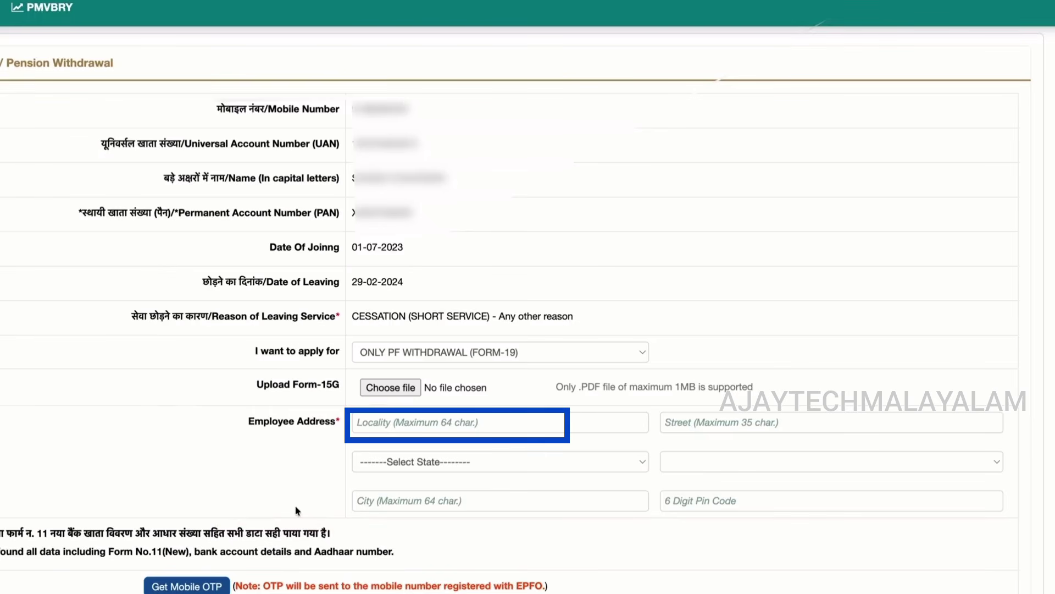
# Step: Fill in the employee address for the Form-19 claim, including locality, street, state, district, city and pin code
pyautogui.click(402, 421)
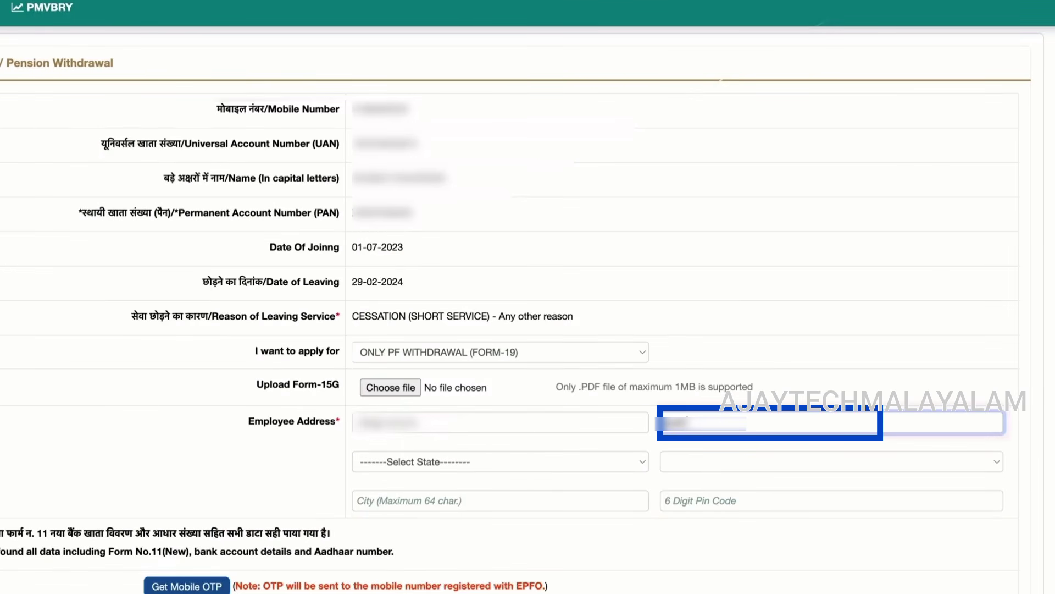
pyautogui.click(466, 462)
pyautogui.click(466, 359)
pyautogui.click(722, 462)
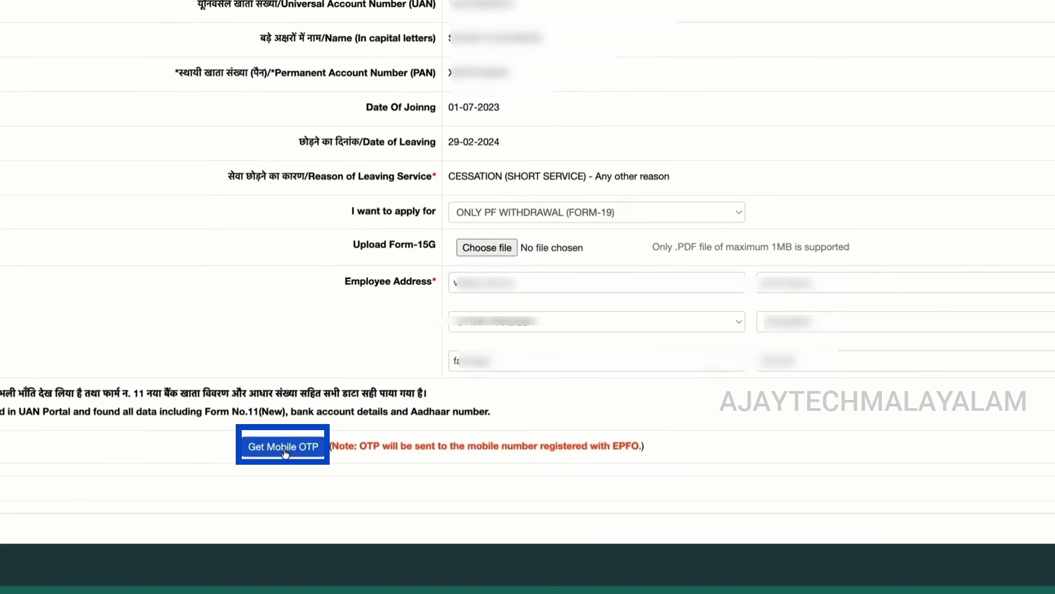
# Step: Submit the PF withdrawal claim form by validating it with the mobile OTP, and view the submitted claim's PDF
pyautogui.click(283, 447)
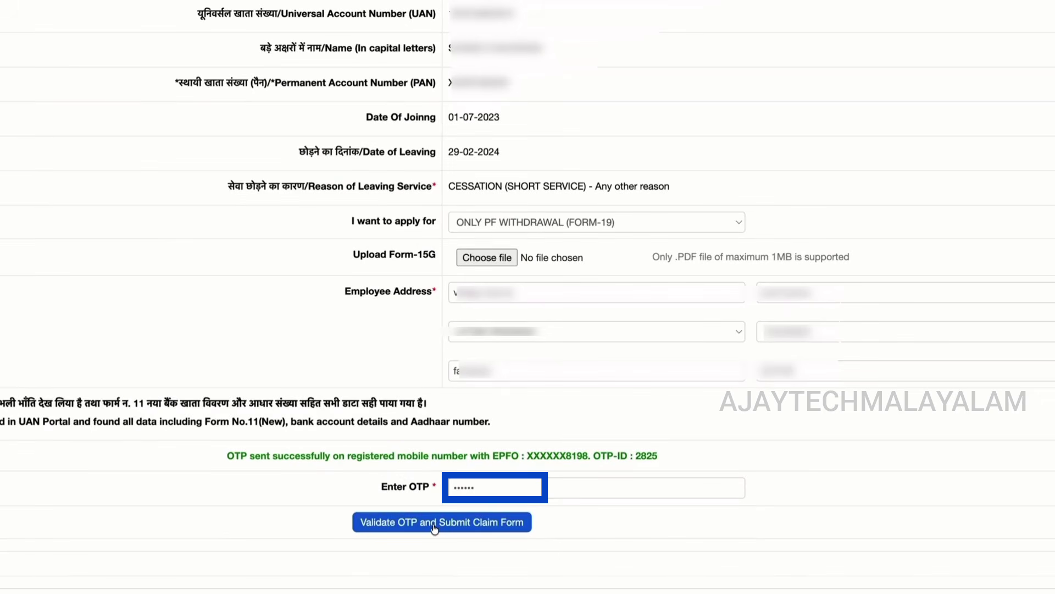
pyautogui.click(434, 523)
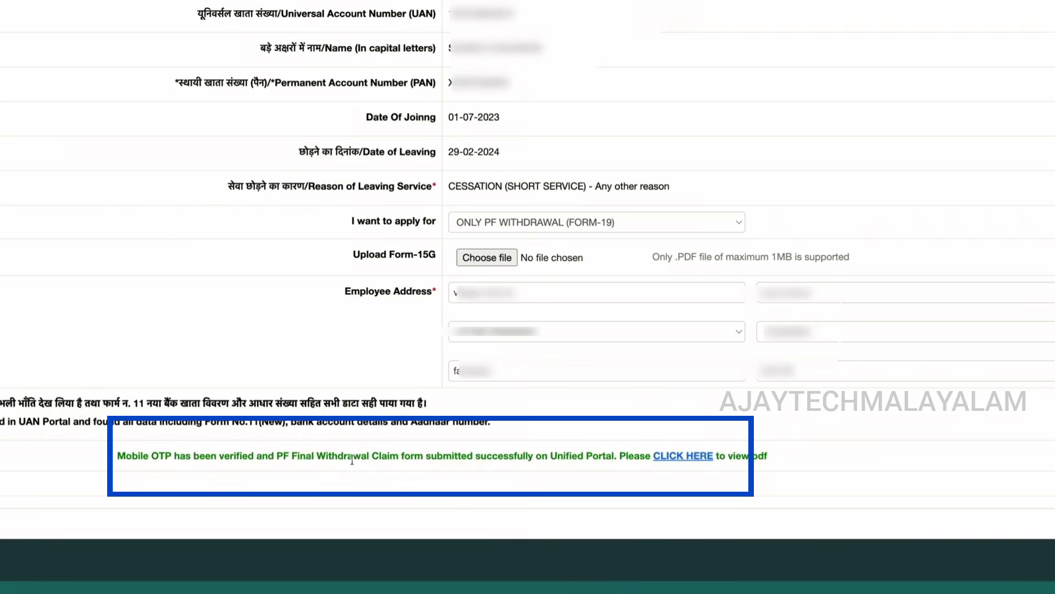
pyautogui.click(679, 465)
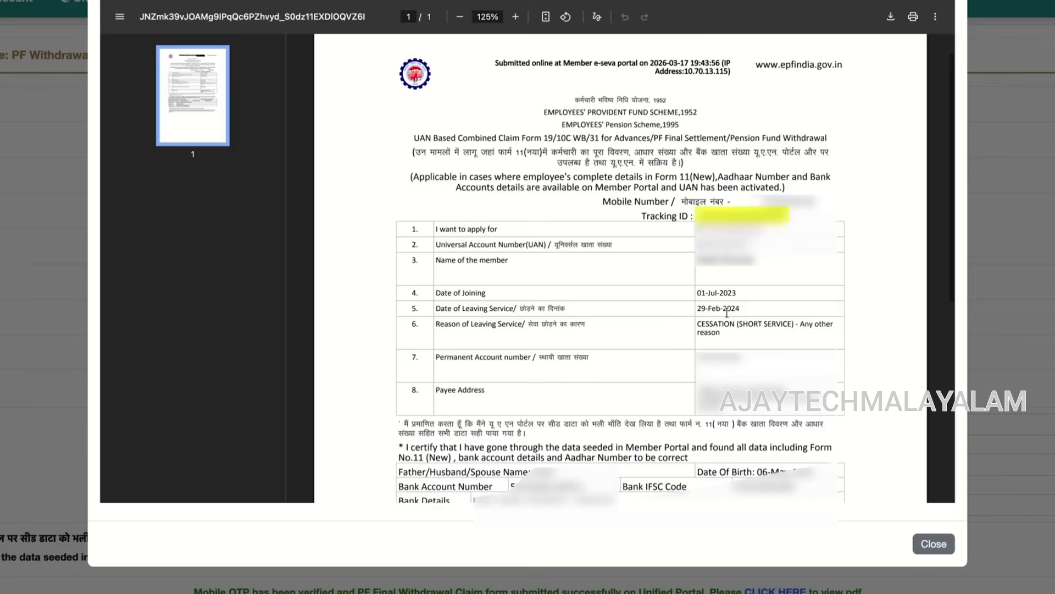
pyautogui.scroll(-3, 727, 312)
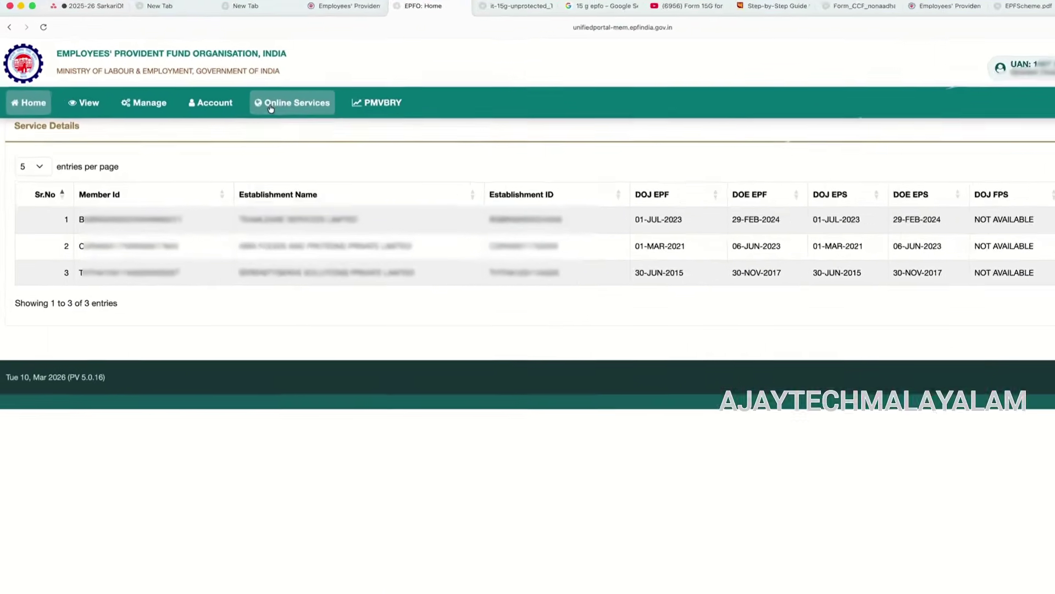
# Step: Open Track Claim Status and review the status of the submitted Form-19 claim and the transfer claims
pyautogui.click(181, 75)
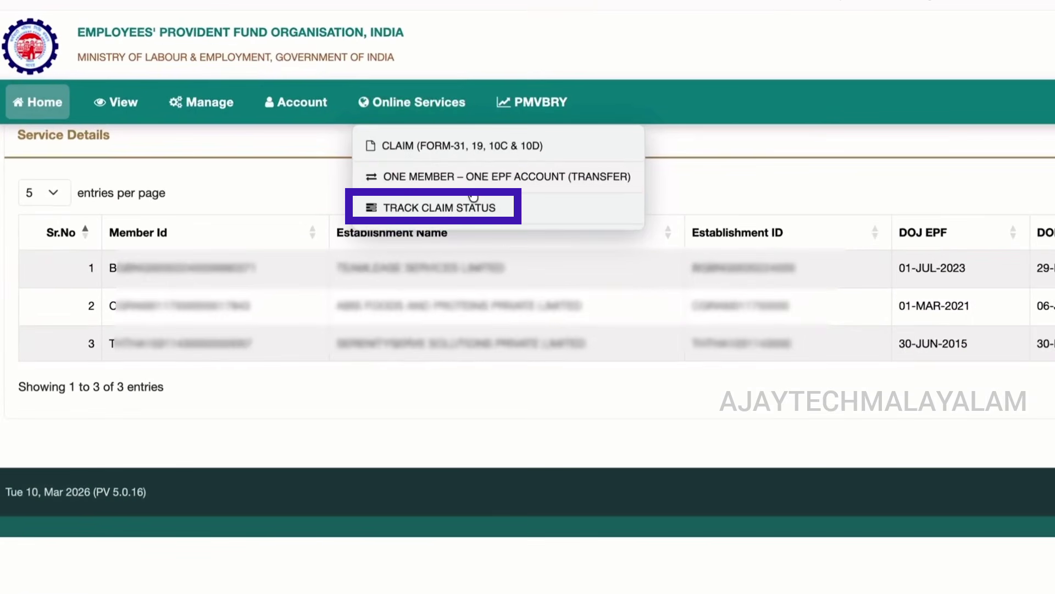
pyautogui.click(472, 197)
pyautogui.scroll(-3, 527, 297)
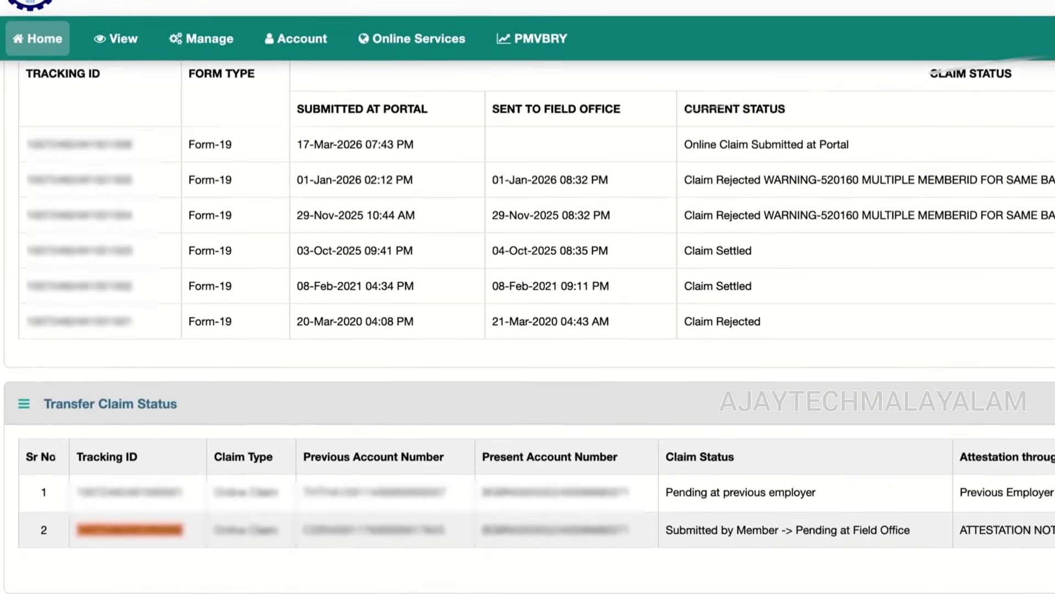